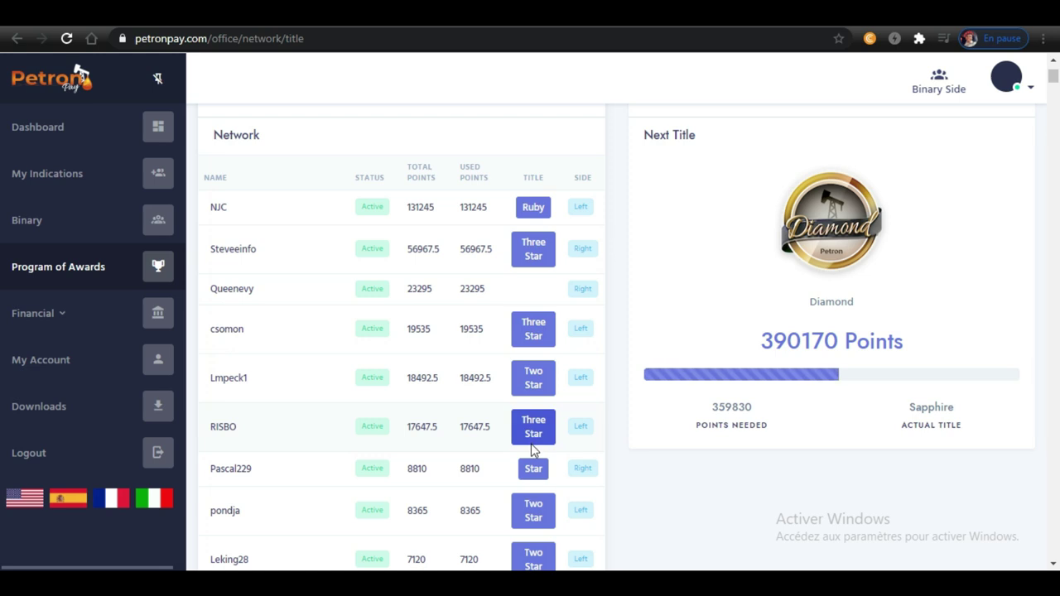
- Review the network members' points and titles and the next title progress on the Program of Awards page
{"action": "scroll", "coordinate": [533, 283], "scroll_direction": "down", "scroll_amount": 3}
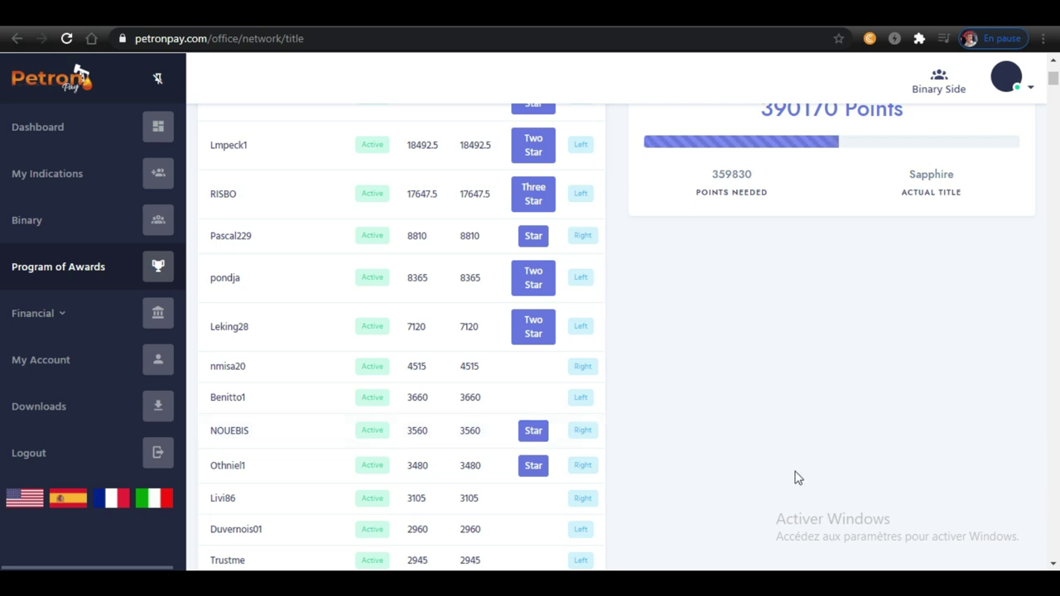
{"action": "scroll", "coordinate": [453, 414], "scroll_direction": "up", "scroll_amount": 5}
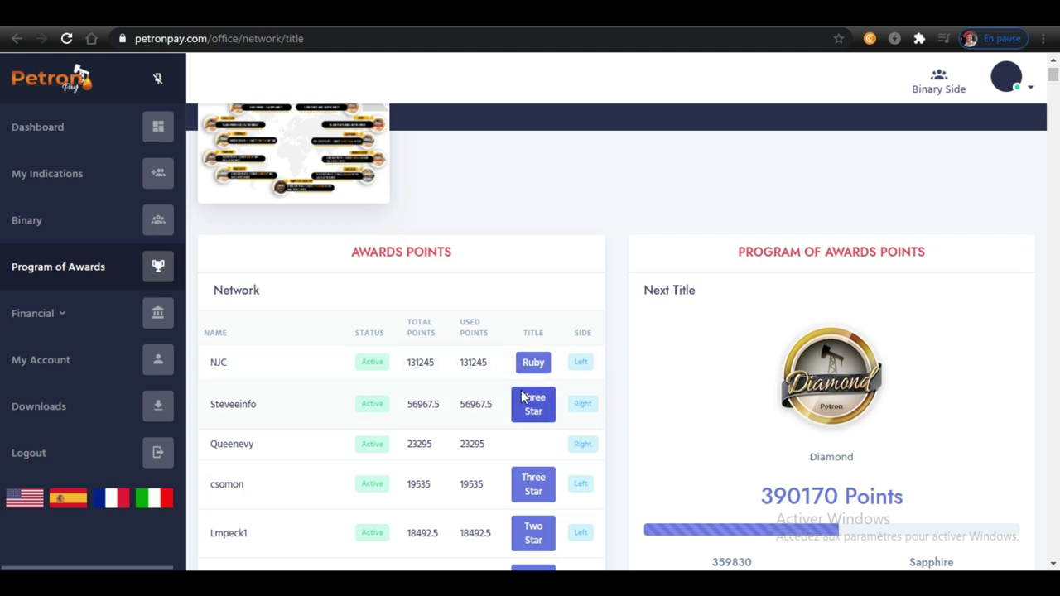
{"action": "scroll", "coordinate": [447, 414], "scroll_direction": "down", "scroll_amount": 2}
{"action": "scroll", "coordinate": [272, 369], "scroll_direction": "down", "scroll_amount": 2}
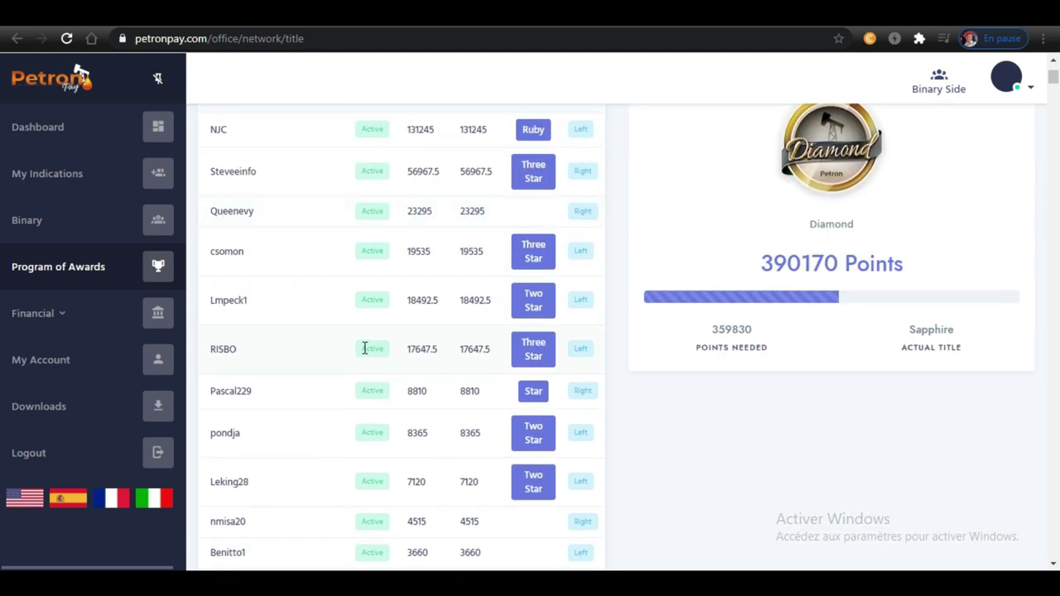
{"action": "scroll", "coordinate": [279, 409], "scroll_direction": "down", "scroll_amount": 1}
{"action": "scroll", "coordinate": [315, 305], "scroll_direction": "up", "scroll_amount": 3}
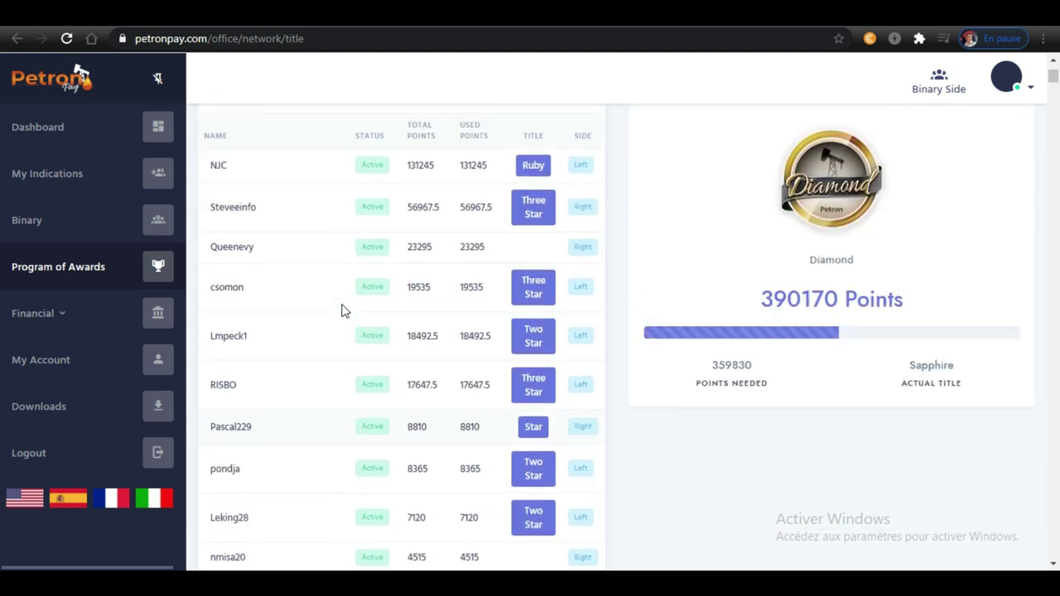
{"action": "scroll", "coordinate": [296, 241], "scroll_direction": "up", "scroll_amount": 3}
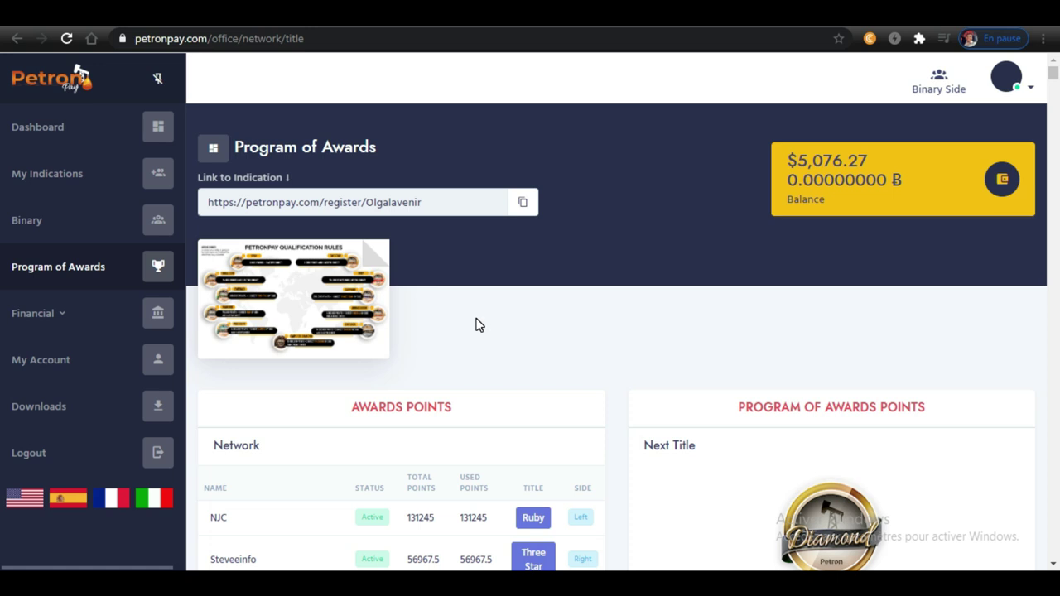
{"action": "scroll", "coordinate": [476, 324], "scroll_direction": "down", "scroll_amount": 1}
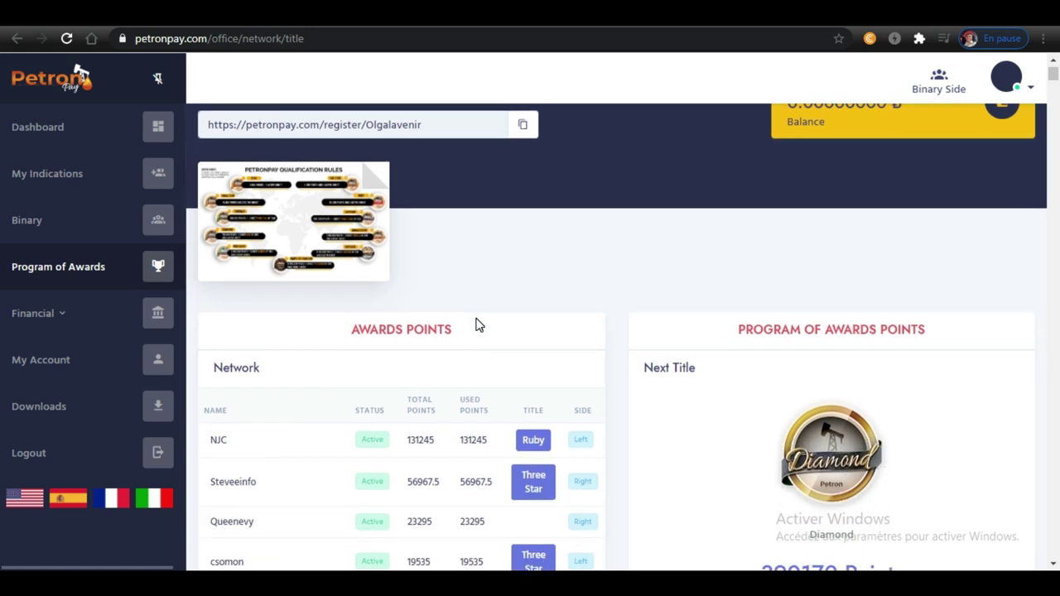
- Open the financial extracts list and highlight the amount of the Binary Bonus entry
{"action": "left_click", "coordinate": [49, 313]}
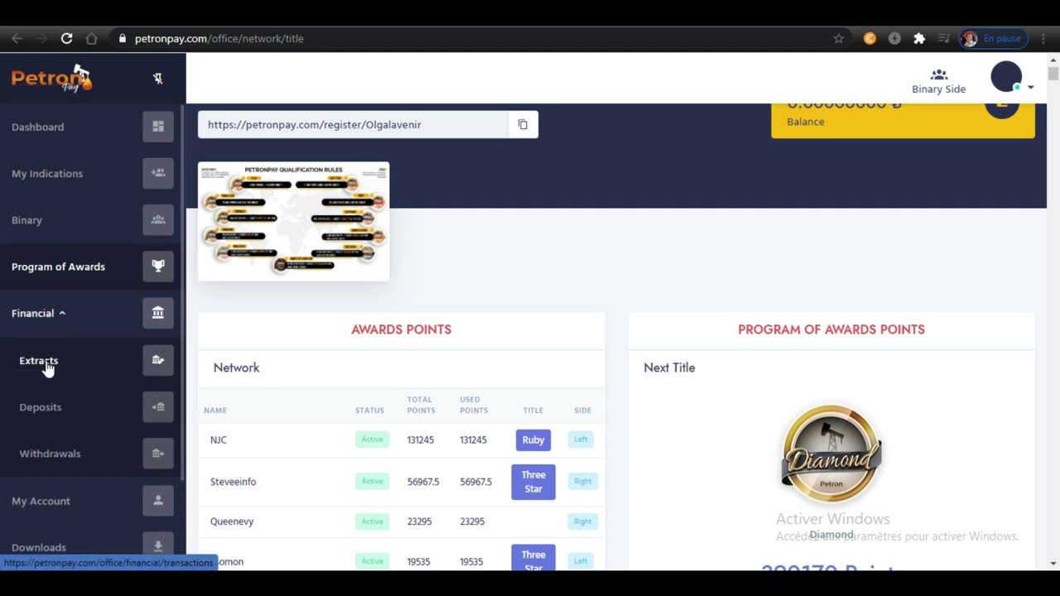
{"action": "left_click", "coordinate": [47, 365]}
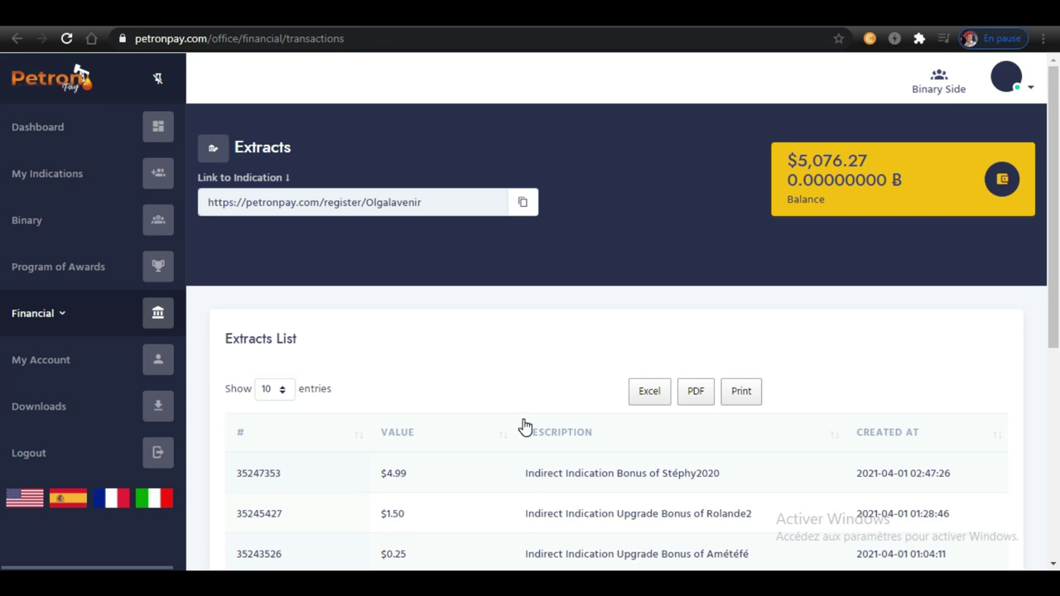
{"action": "scroll", "coordinate": [523, 426], "scroll_direction": "down", "scroll_amount": 3}
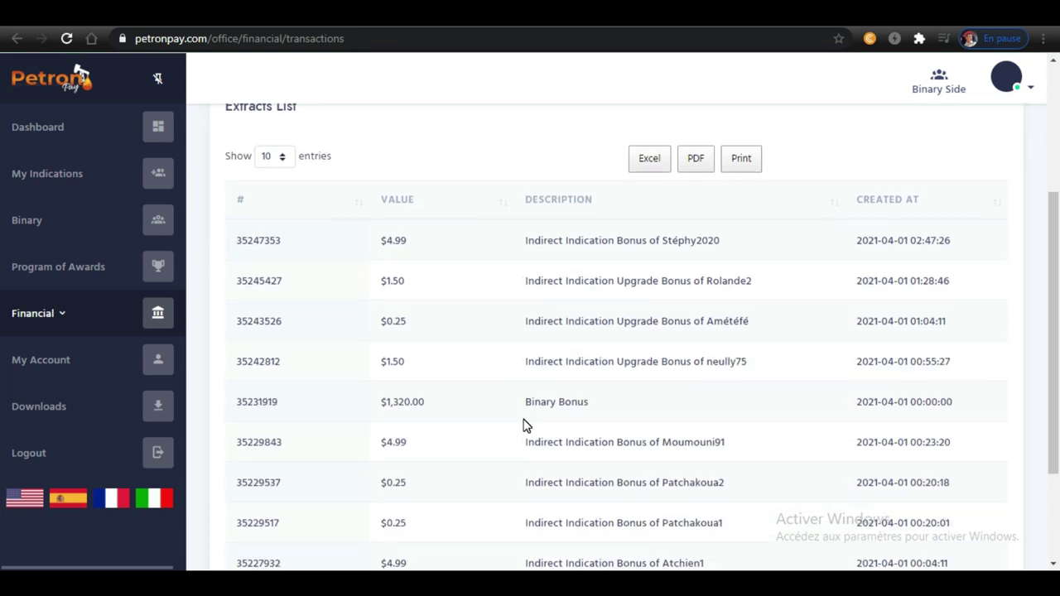
{"action": "left_click_drag", "start_coordinate": [953, 403], "coordinate": [419, 407]}
{"action": "left_click", "coordinate": [399, 403]}
{"action": "left_click_drag", "start_coordinate": [388, 402], "coordinate": [447, 412]}
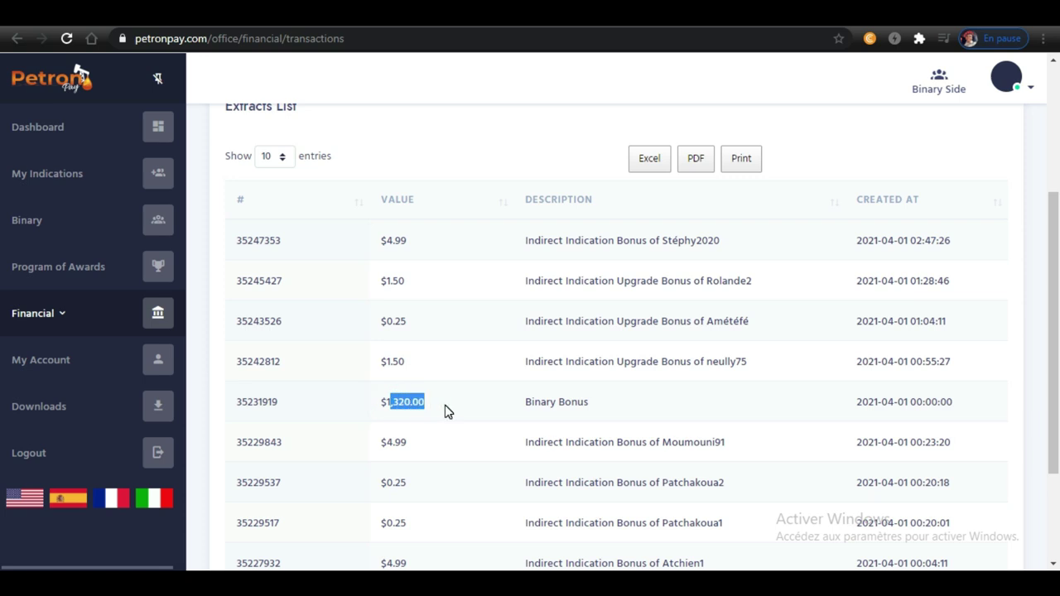
{"action": "left_click", "coordinate": [446, 411]}
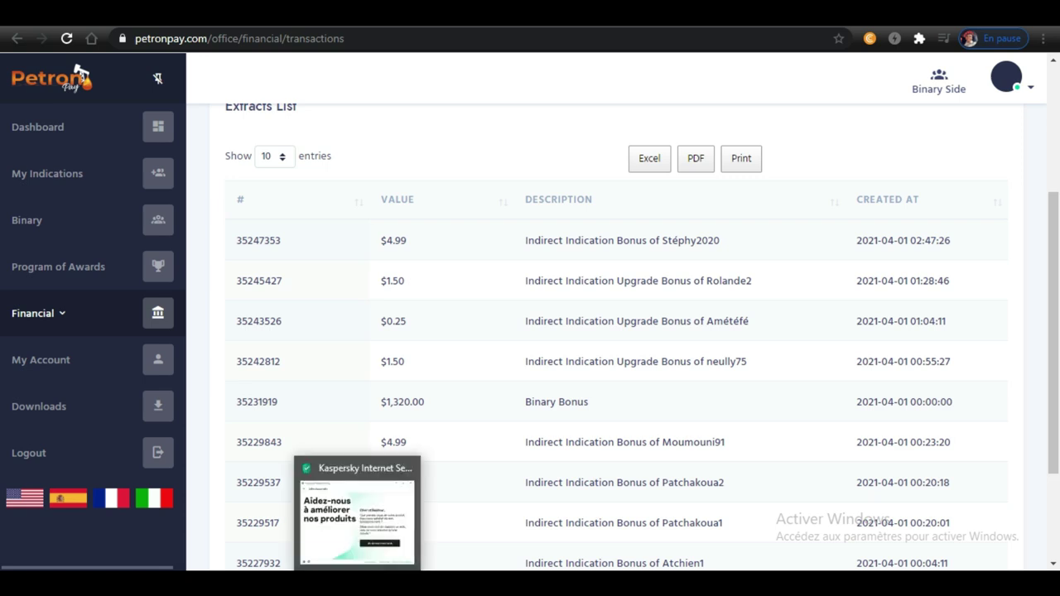
- Open the Windows Calculator and move its window aside so the values in the extracts list stay visible
{"action": "key", "text": "super"}
{"action": "type", "text": "CA"}
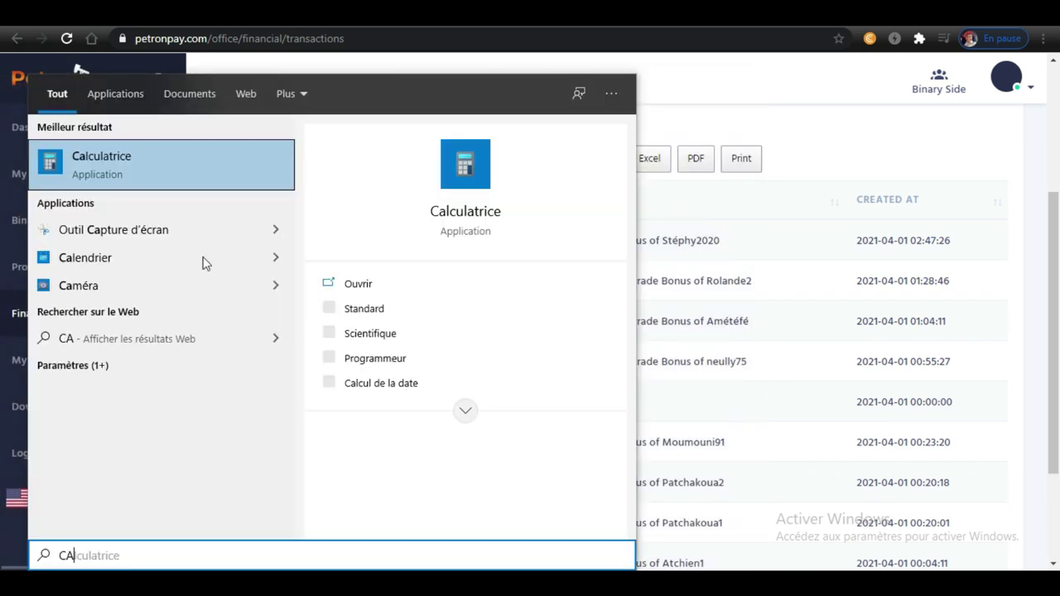
{"action": "left_click", "coordinate": [149, 154]}
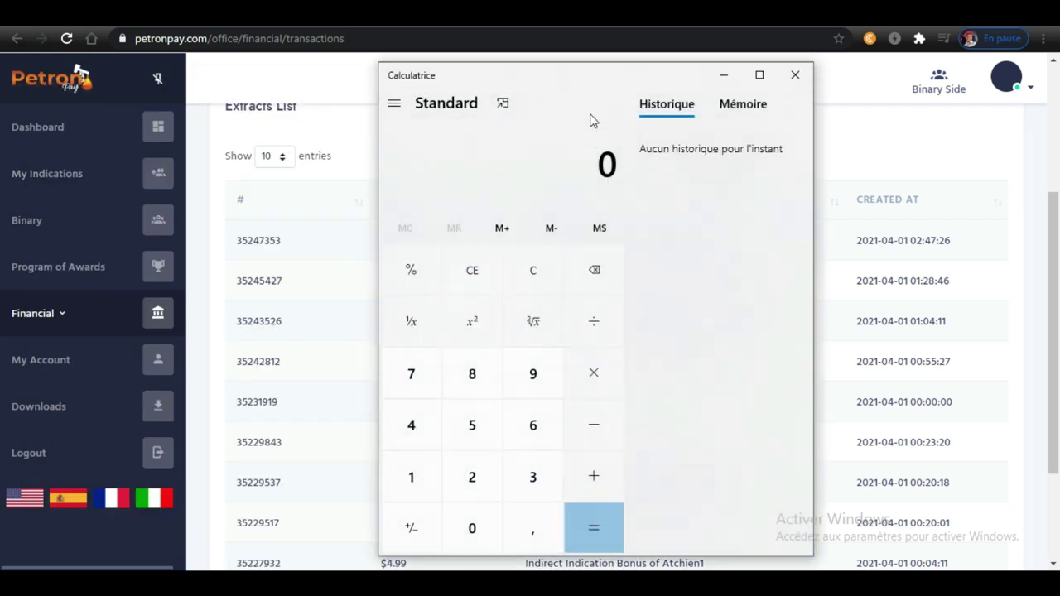
{"action": "left_click", "coordinate": [584, 65]}
{"action": "left_click_drag", "start_coordinate": [569, 79], "coordinate": [777, 103]}
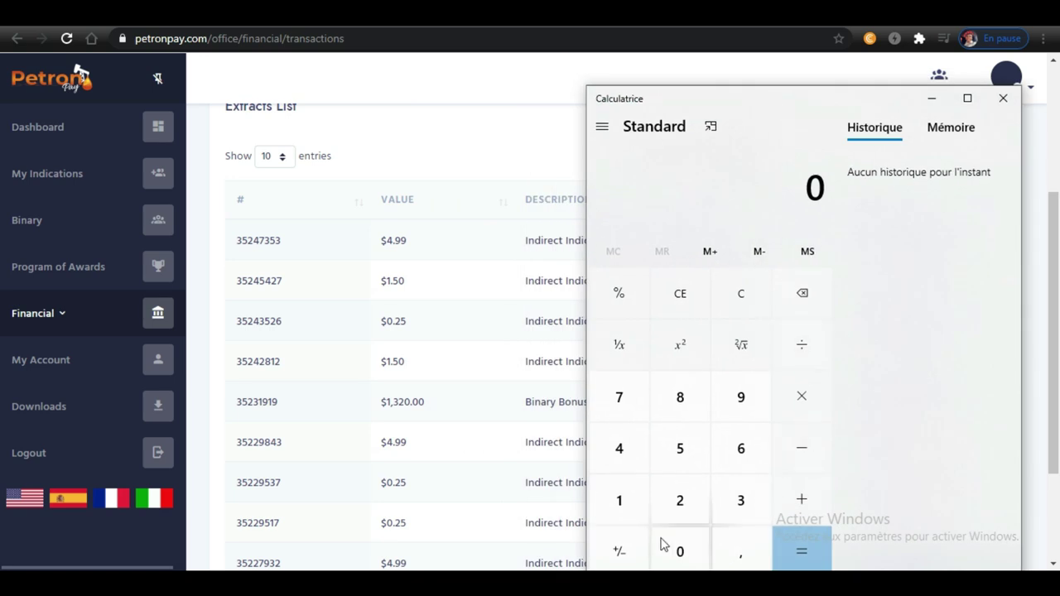
- Multiply the 1320 binary bonus by 570 in the calculator and highlight the result
{"action": "left_click", "coordinate": [616, 520]}
{"action": "left_click", "coordinate": [750, 514]}
{"action": "left_click", "coordinate": [704, 509]}
{"action": "left_click", "coordinate": [679, 549]}
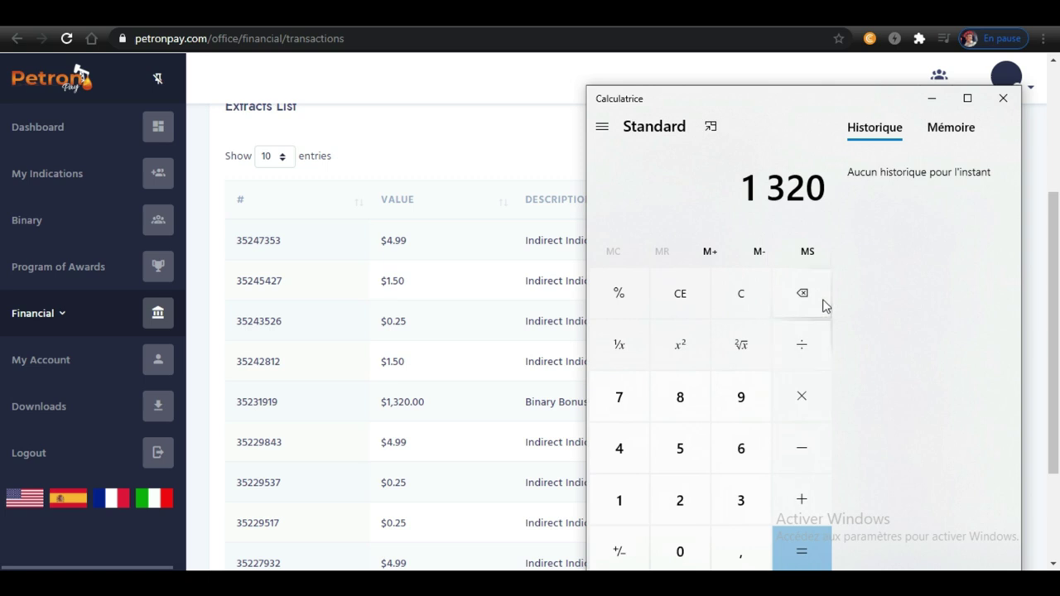
{"action": "left_click", "coordinate": [801, 408]}
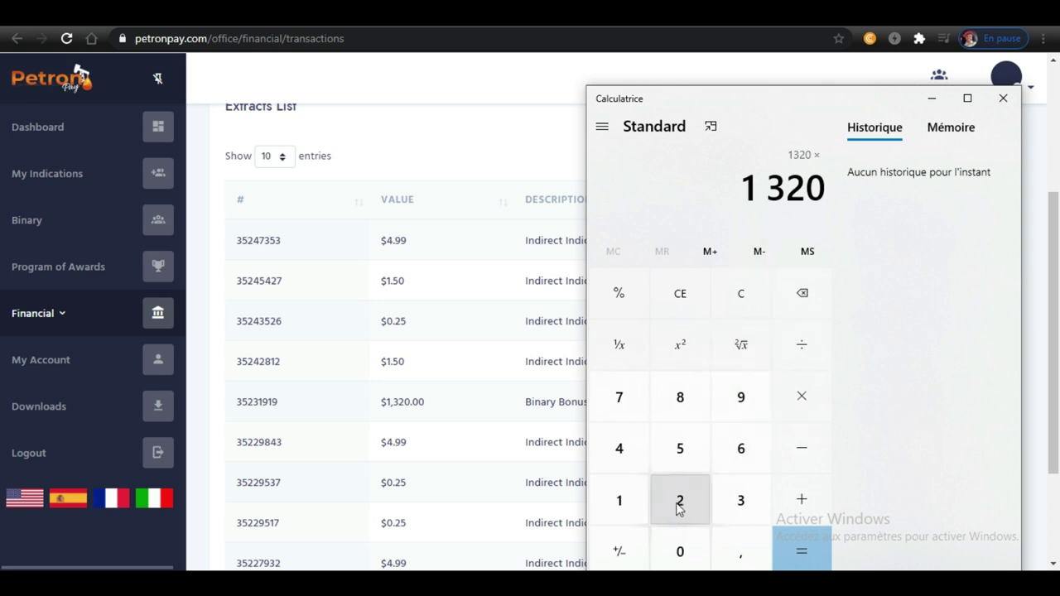
{"action": "left_click", "coordinate": [679, 451]}
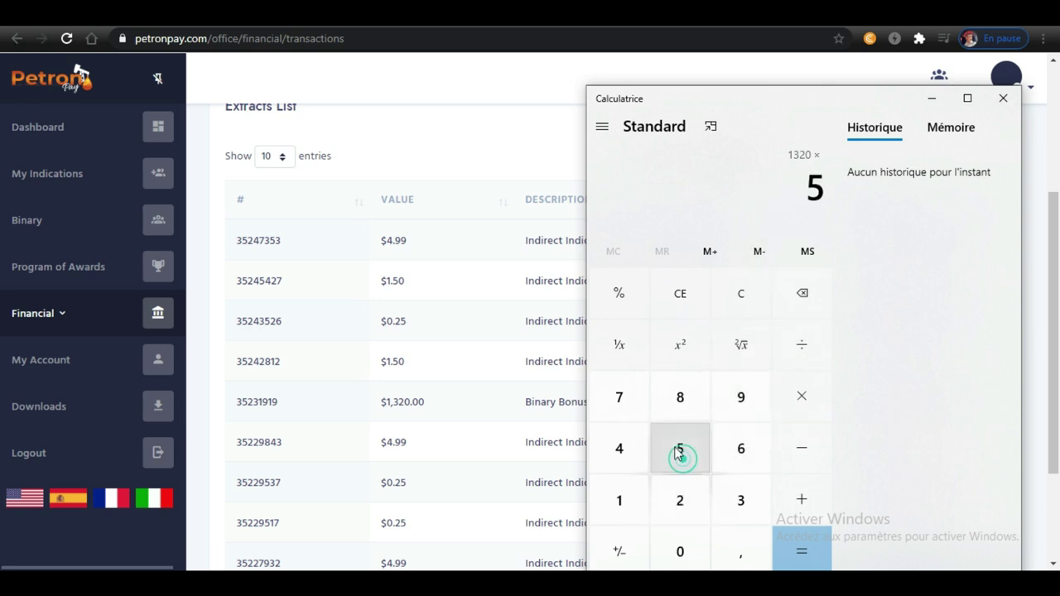
{"action": "left_click", "coordinate": [617, 403]}
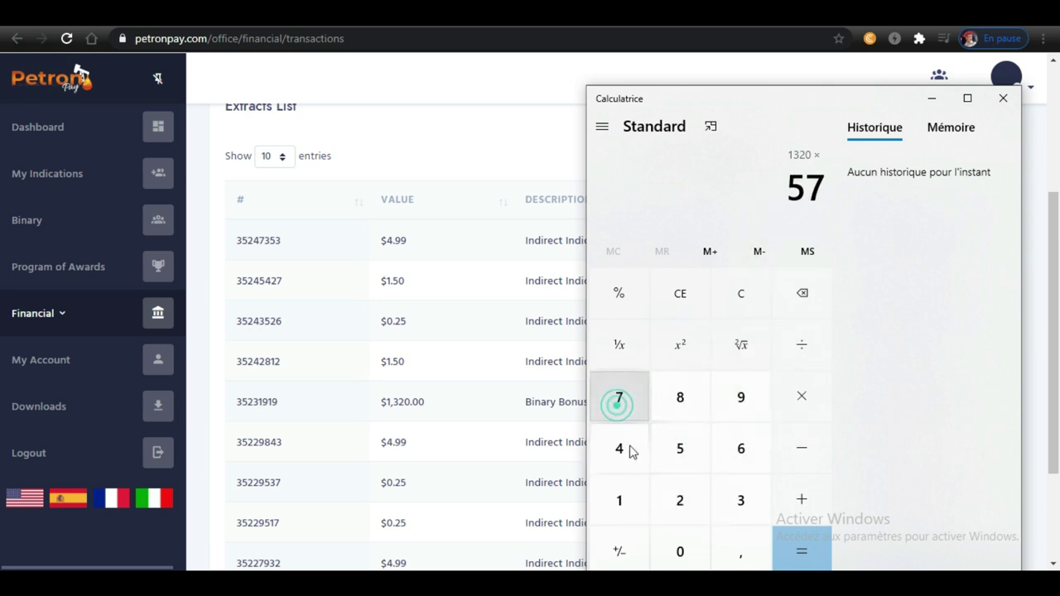
{"action": "left_click", "coordinate": [676, 550]}
{"action": "left_click", "coordinate": [814, 558]}
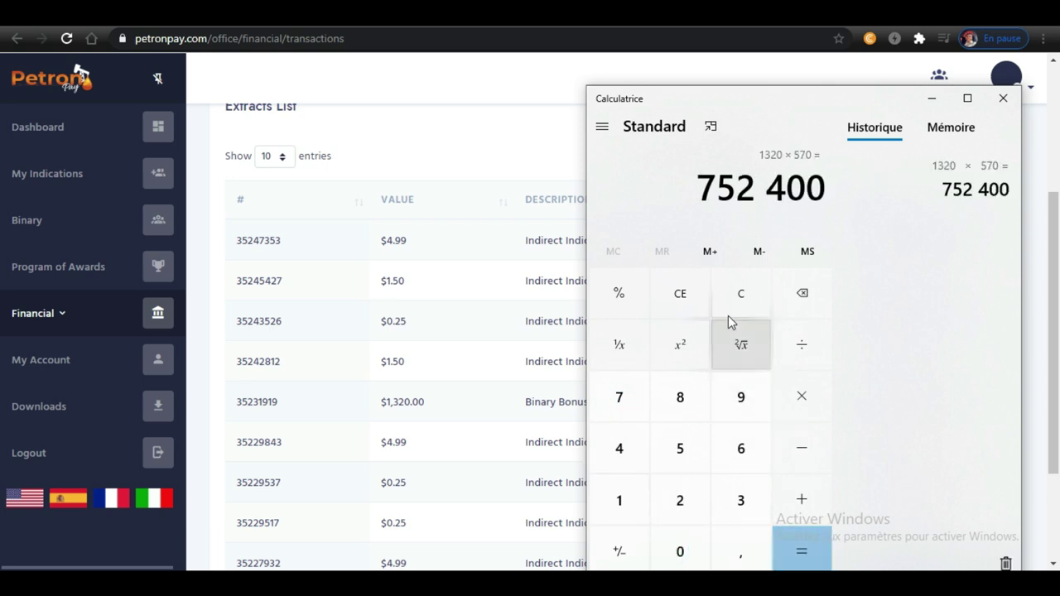
{"action": "left_click_drag", "start_coordinate": [702, 195], "coordinate": [929, 207]}
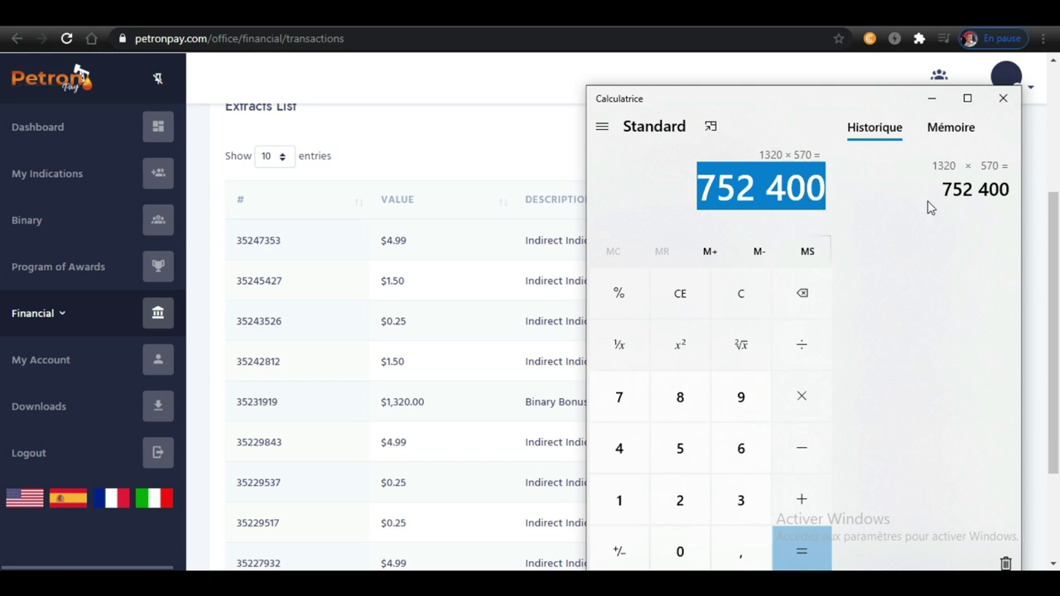
- Return the extracts page to its start, then clear the calculator and place it clear of the account balance
{"action": "left_click", "coordinate": [933, 98]}
{"action": "scroll", "coordinate": [524, 435], "scroll_direction": "up", "scroll_amount": 3}
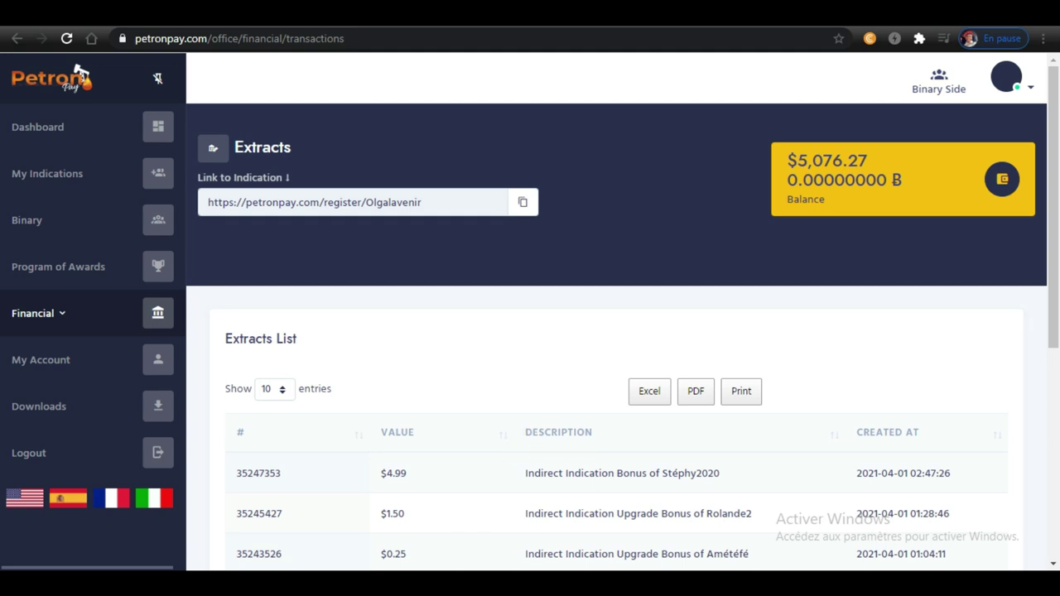
{"action": "key", "text": "alt+Tab"}
{"action": "left_click", "coordinate": [732, 298]}
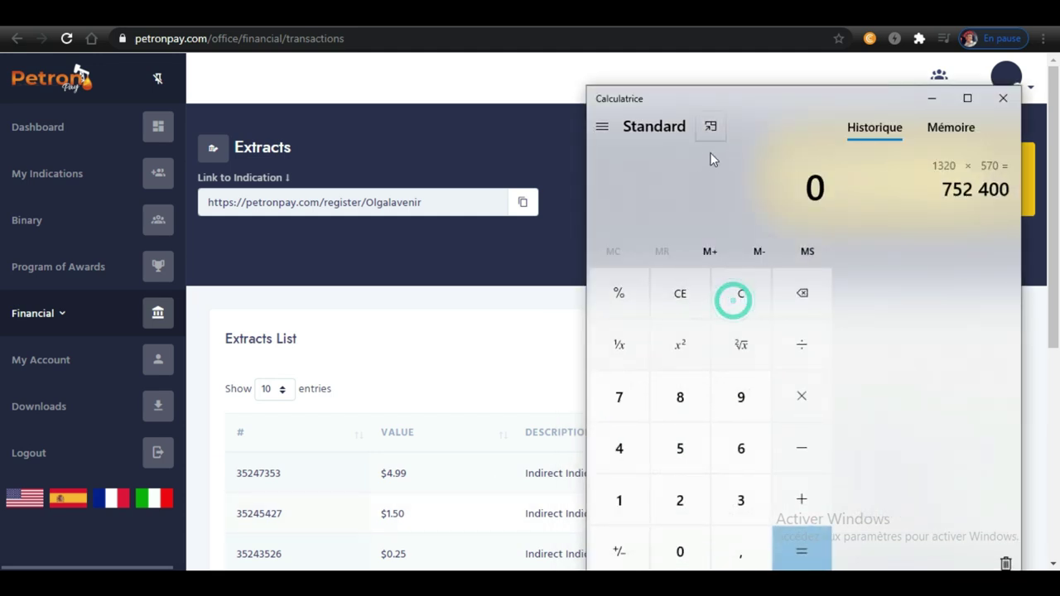
{"action": "left_click_drag", "start_coordinate": [711, 95], "coordinate": [212, 98]}
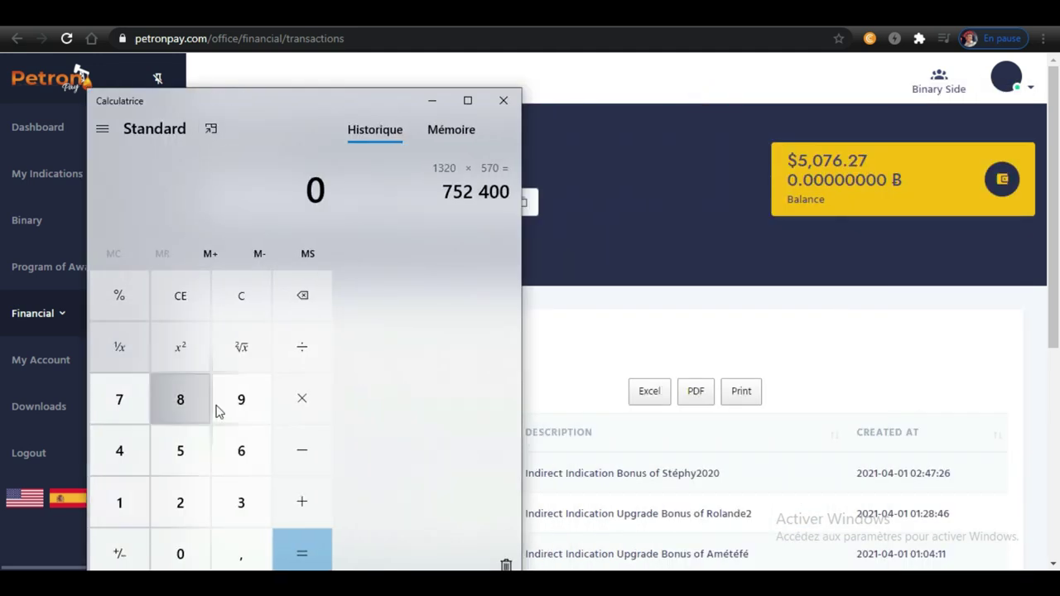
- Multiply the 5076 account balance by 570 in the calculator and return to the extracts page
{"action": "left_click", "coordinate": [176, 456]}
{"action": "left_click", "coordinate": [165, 538]}
{"action": "left_click", "coordinate": [126, 398]}
{"action": "left_click", "coordinate": [231, 449]}
{"action": "left_click", "coordinate": [305, 399]}
{"action": "left_click", "coordinate": [177, 447]}
{"action": "left_click", "coordinate": [125, 399]}
{"action": "left_click", "coordinate": [181, 553]}
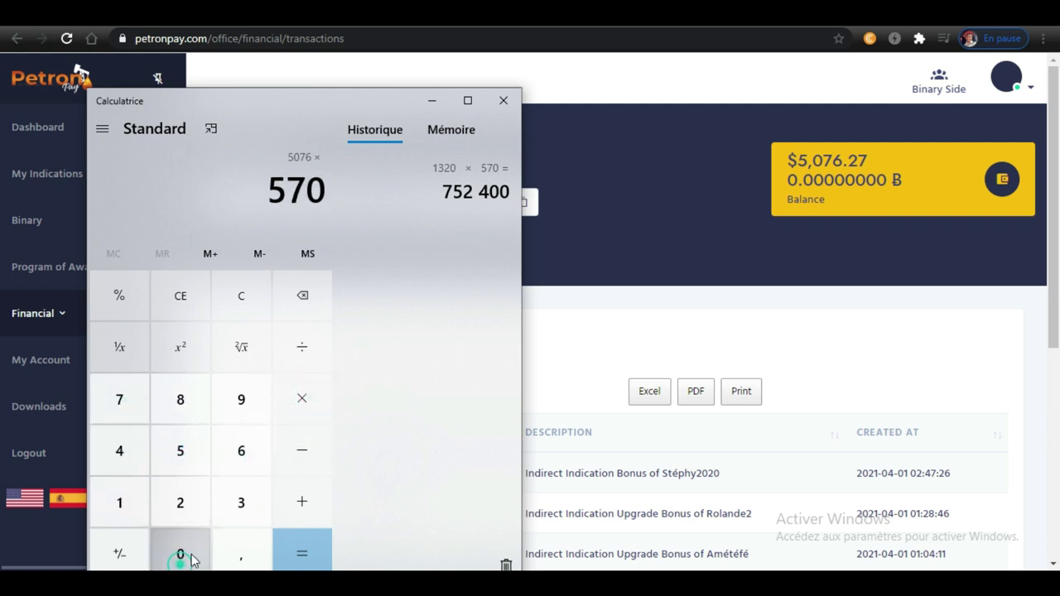
{"action": "left_click", "coordinate": [296, 551]}
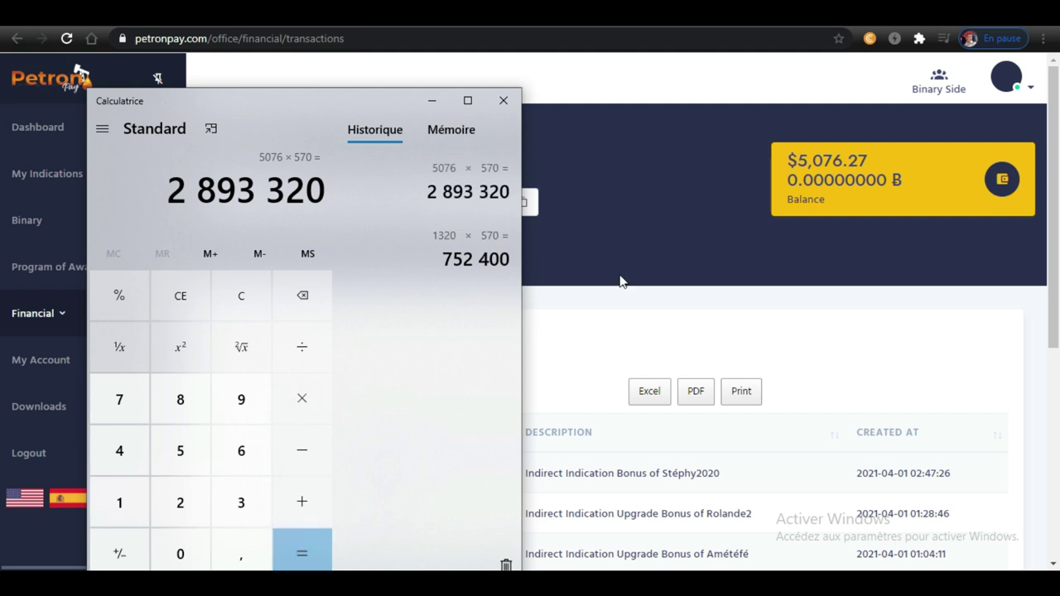
{"action": "left_click", "coordinate": [596, 313]}
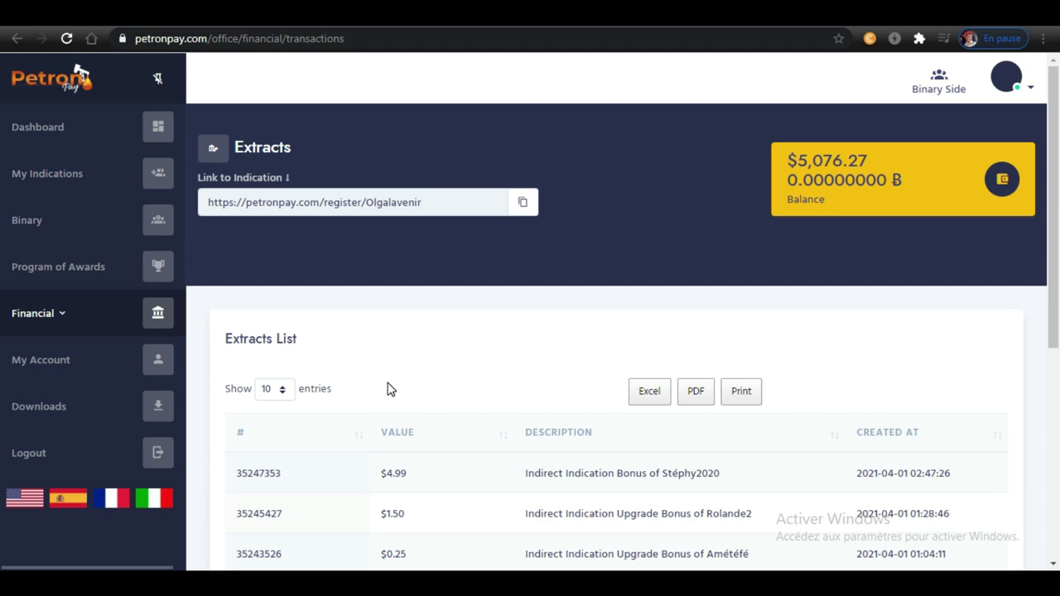
- Open the financial withdrawals page and review the list of past withdrawals
{"action": "left_click", "coordinate": [48, 322]}
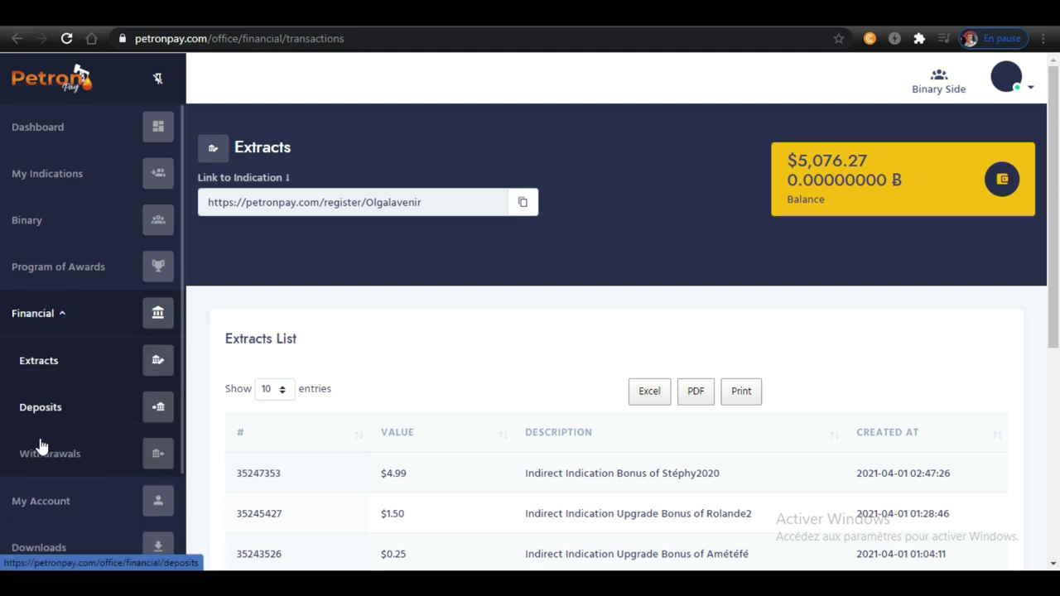
{"action": "left_click", "coordinate": [39, 455]}
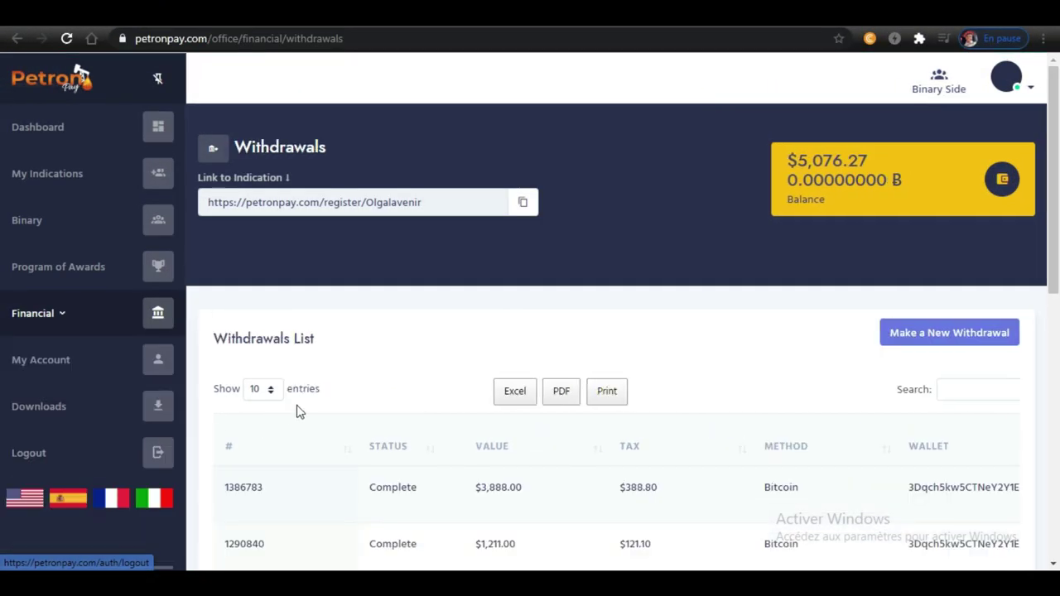
{"action": "scroll", "coordinate": [382, 343], "scroll_direction": "down", "scroll_amount": 2}
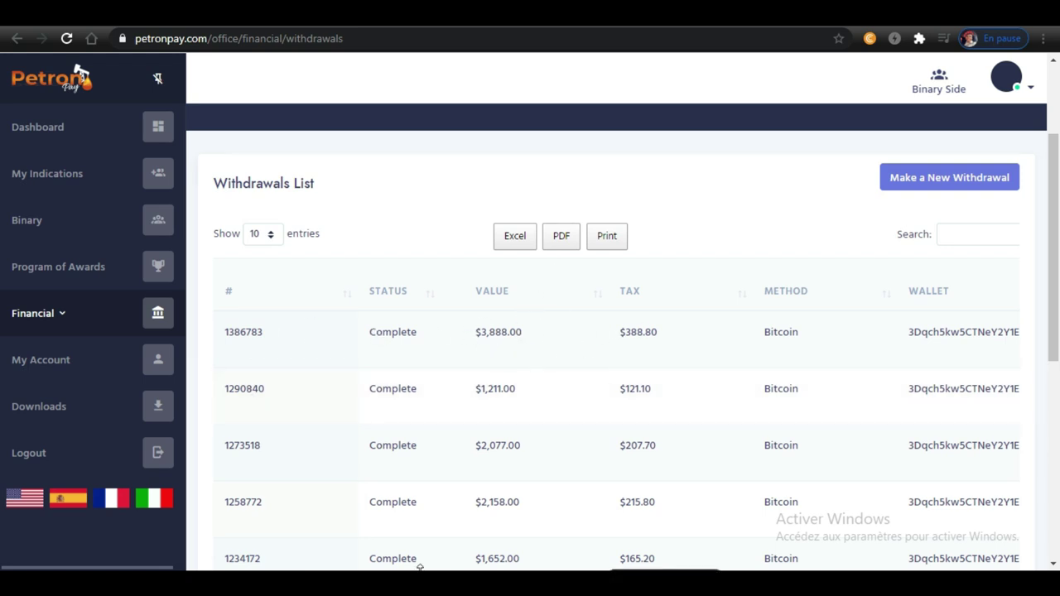
- Create a new withdrawal with a value of 5076 to the prefilled wallet and submit it
{"action": "left_click", "coordinate": [941, 179]}
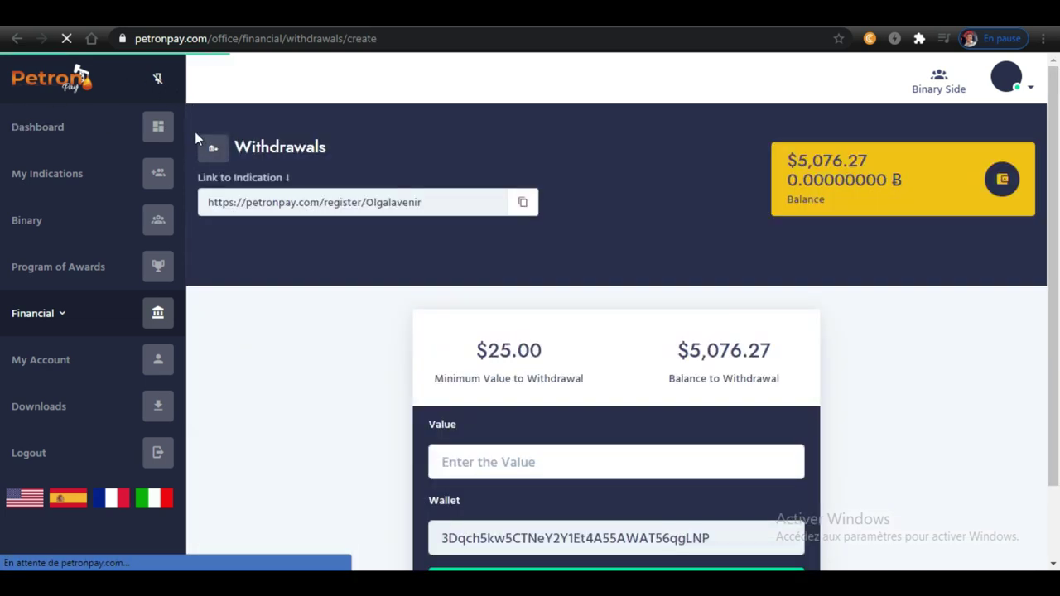
{"action": "left_click", "coordinate": [530, 462]}
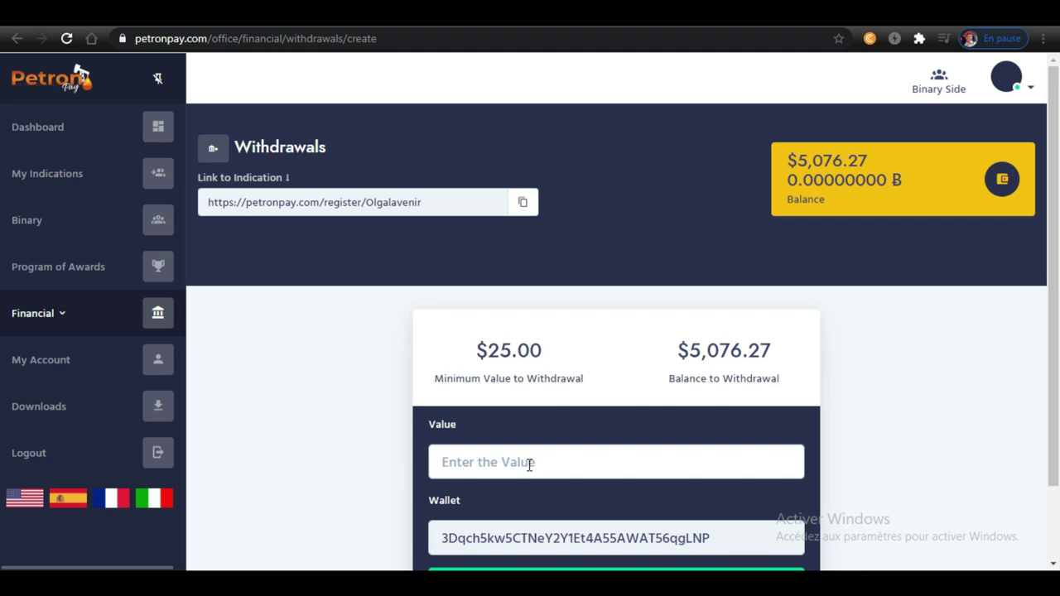
{"action": "type", "text": "5"}
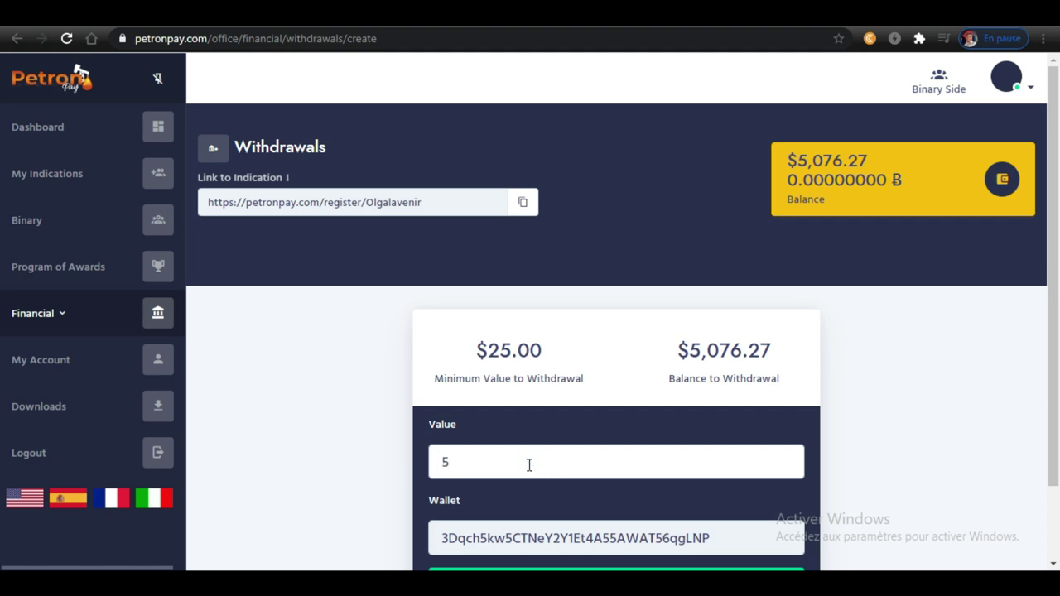
{"action": "type", "text": "076"}
{"action": "scroll", "coordinate": [529, 464], "scroll_direction": "down", "scroll_amount": 1}
{"action": "left_click", "coordinate": [512, 491]}
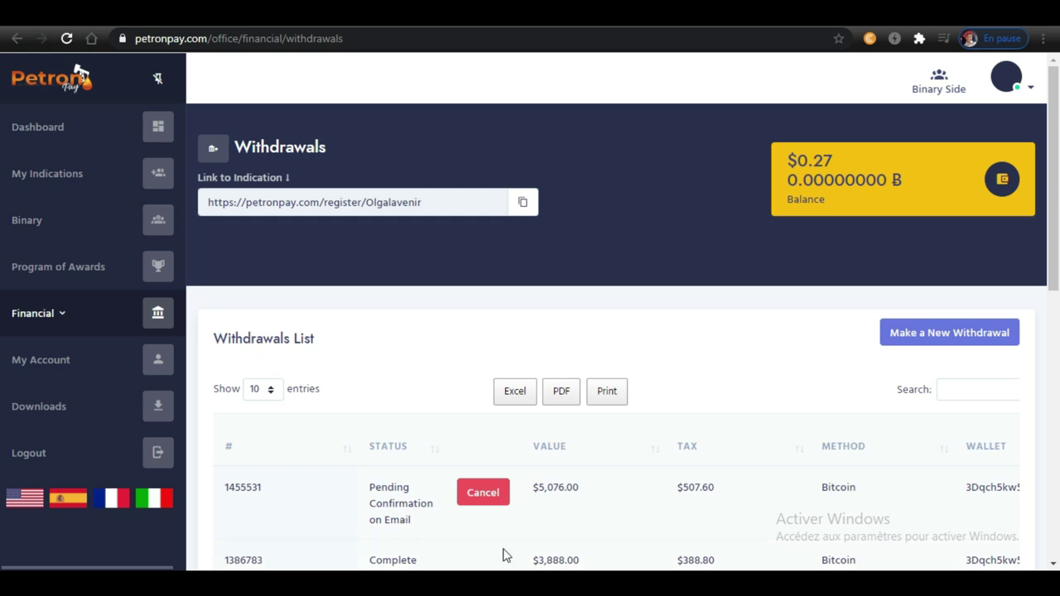
- Return to the office dashboard and dismiss the promotional upgrading pop-up
{"action": "left_click", "coordinate": [61, 41]}
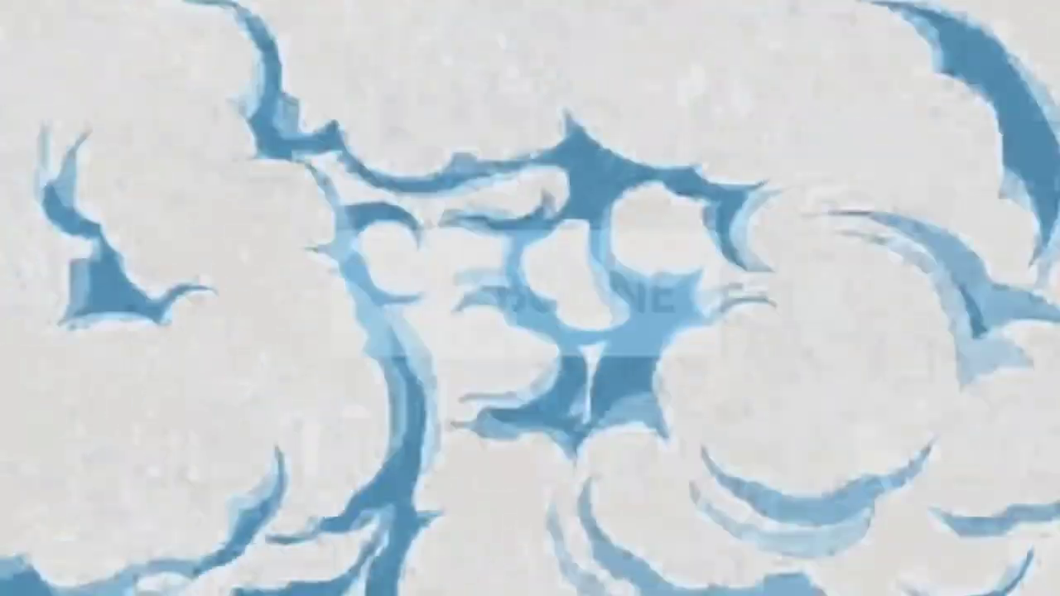
{"action": "left_click", "coordinate": [47, 135]}
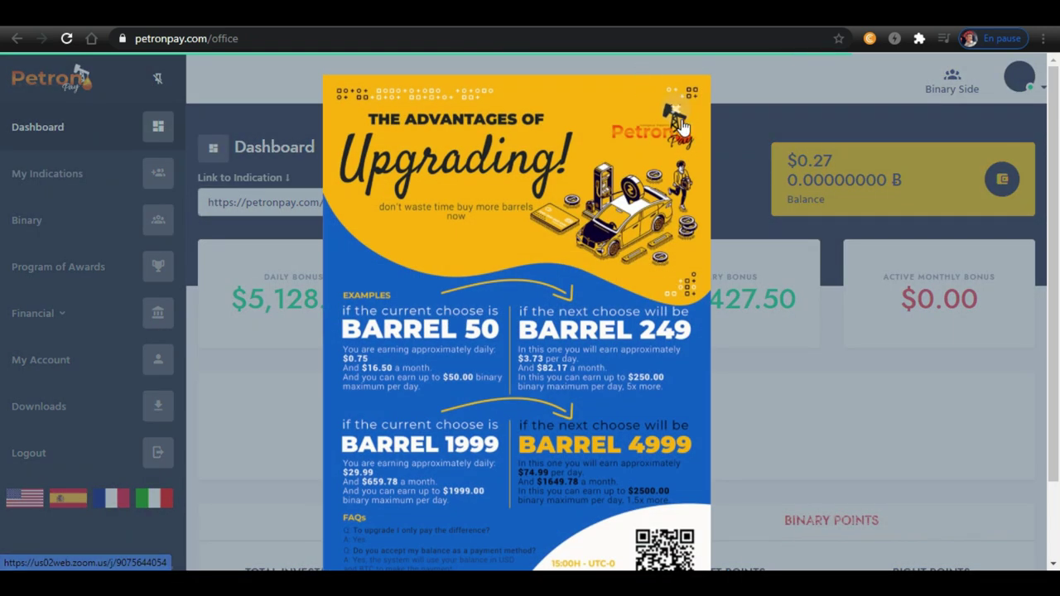
{"action": "left_click", "coordinate": [672, 116]}
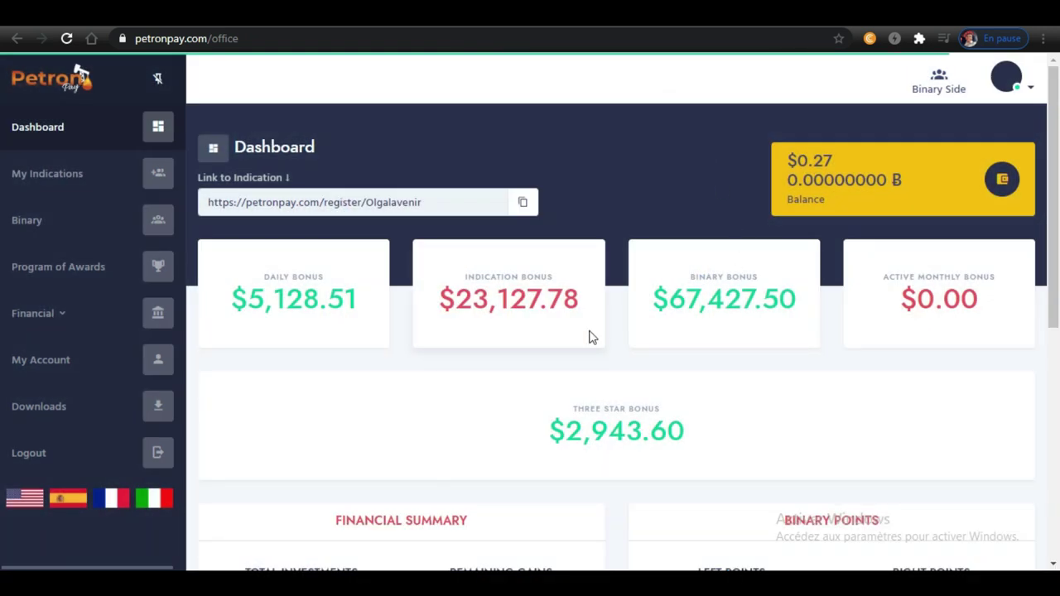
- Review the account balance, bonus totals, financial summary and binary points on the dashboard
{"action": "left_click_drag", "start_coordinate": [832, 160], "coordinate": [637, 207]}
{"action": "left_click", "coordinate": [637, 205]}
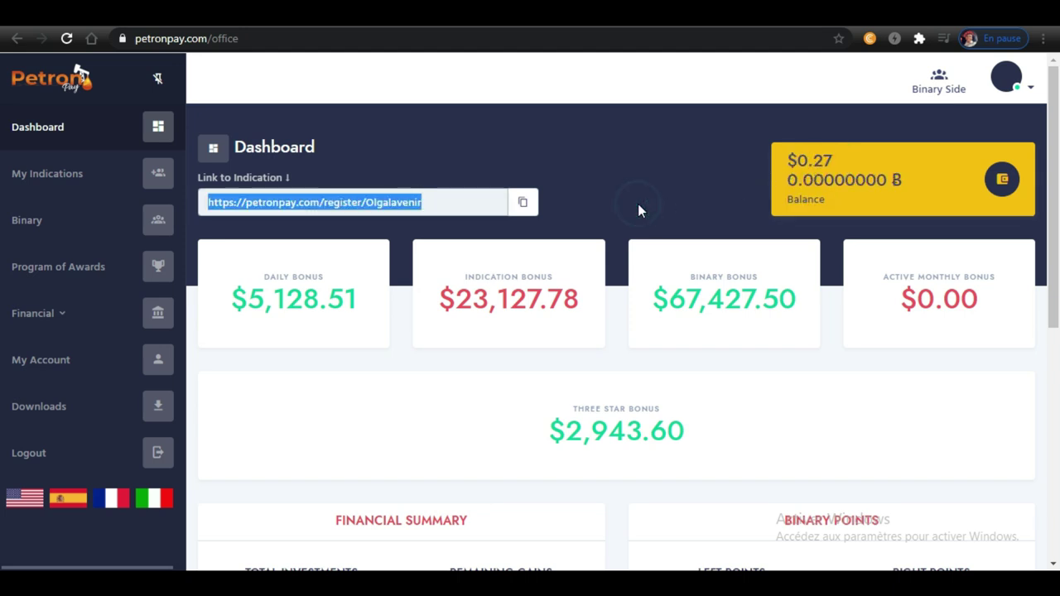
{"action": "left_click", "coordinate": [637, 204]}
{"action": "scroll", "coordinate": [638, 210], "scroll_direction": "down", "scroll_amount": 5}
{"action": "scroll", "coordinate": [636, 210], "scroll_direction": "up", "scroll_amount": 5}
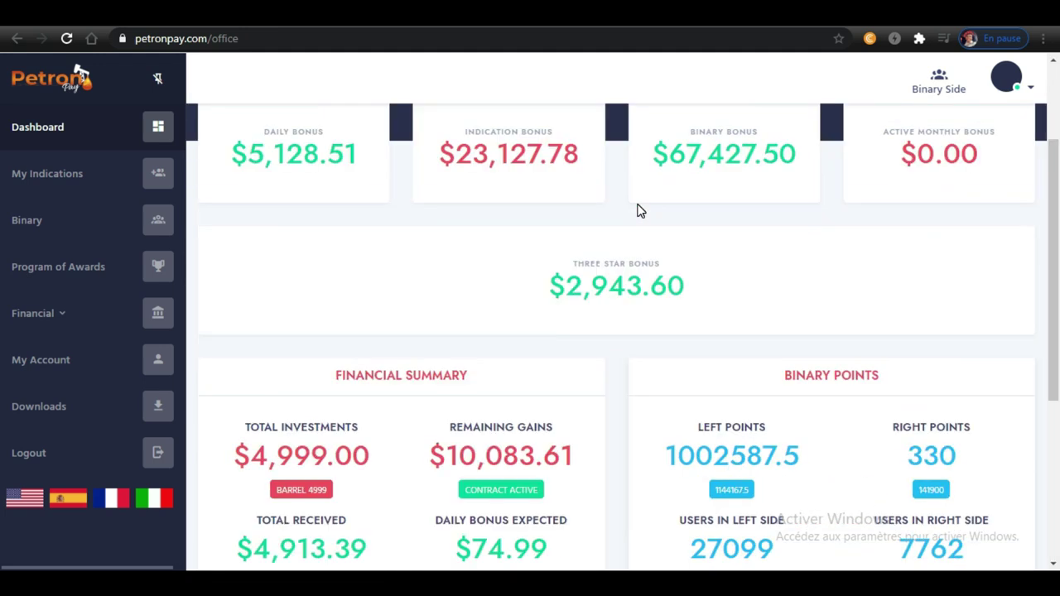